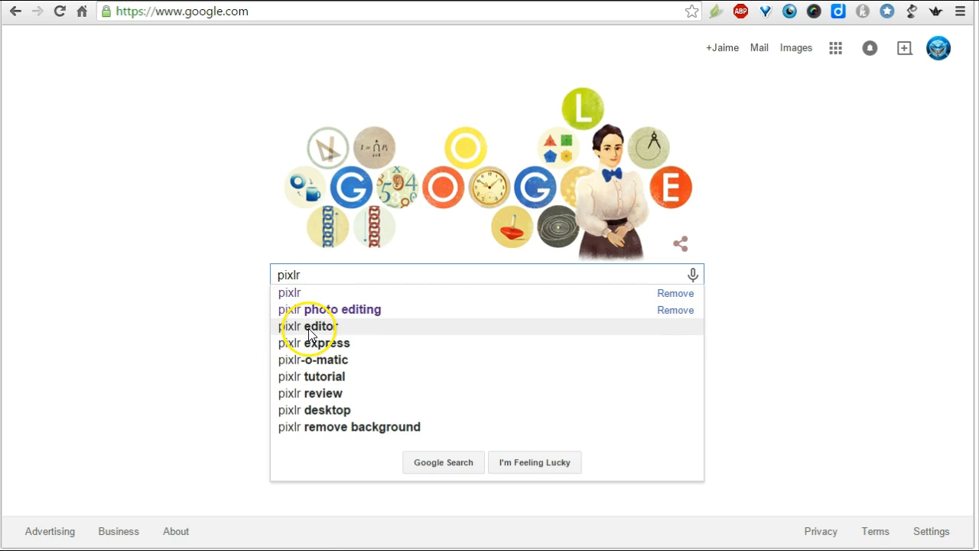
- Search Google for "pixlr editor" and open the Pixlr Editor online photo editor
{"action": "left_click", "coordinate": [329, 329]}
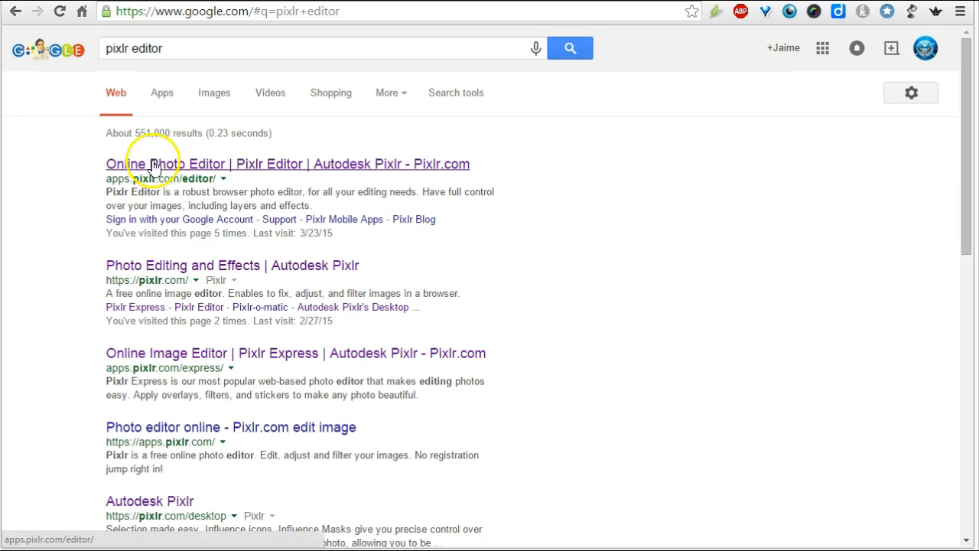
{"action": "left_click", "coordinate": [192, 163]}
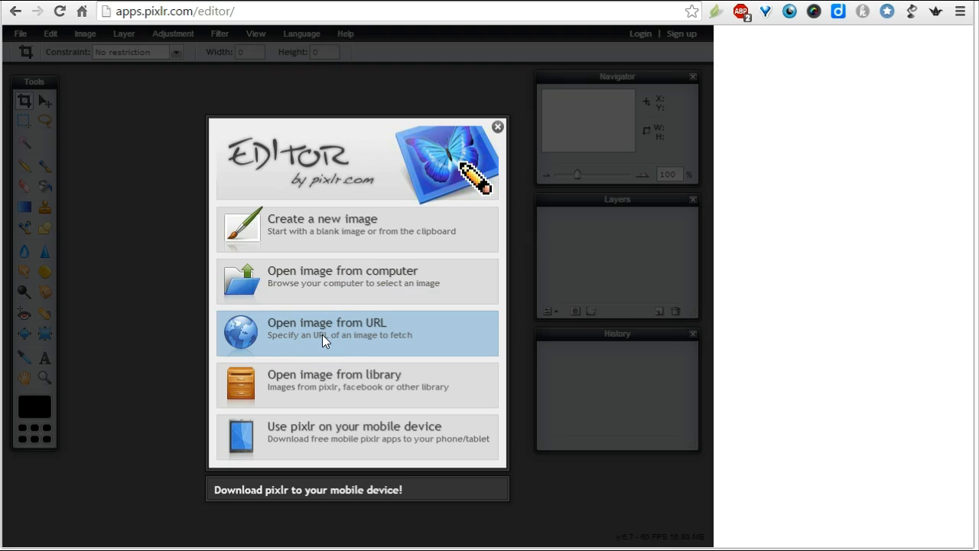
- Copy the address of the biologycorner.com earthworm_lettered_key.gif image and open it from that URL in Pixlr Editor
{"action": "key", "text": "ctrl+Tab"}
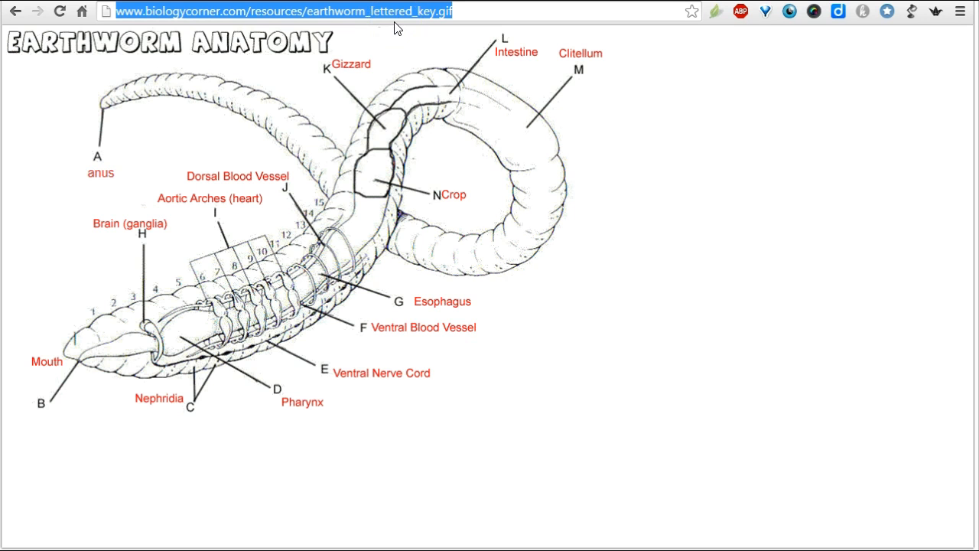
{"action": "right_click", "coordinate": [356, 14]}
{"action": "left_click", "coordinate": [388, 66]}
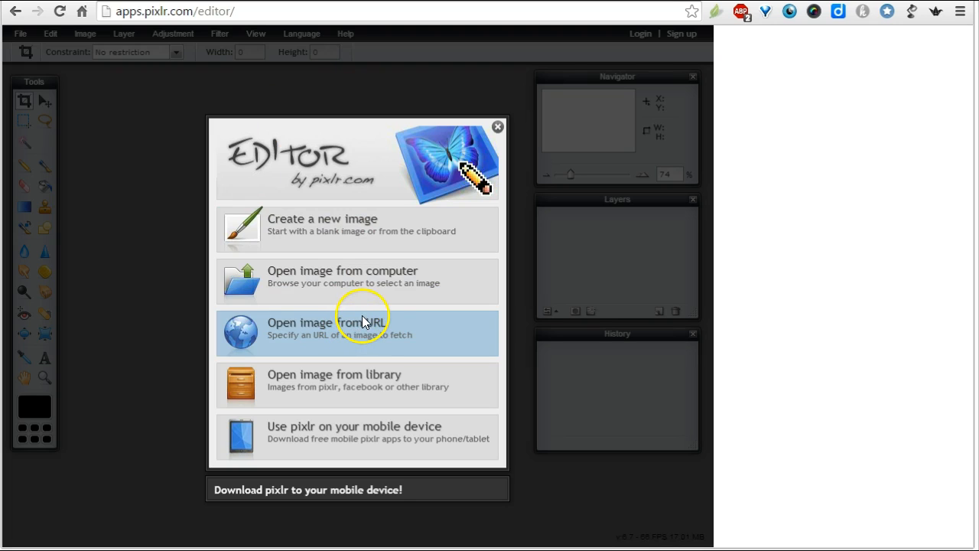
{"action": "left_click", "coordinate": [362, 315]}
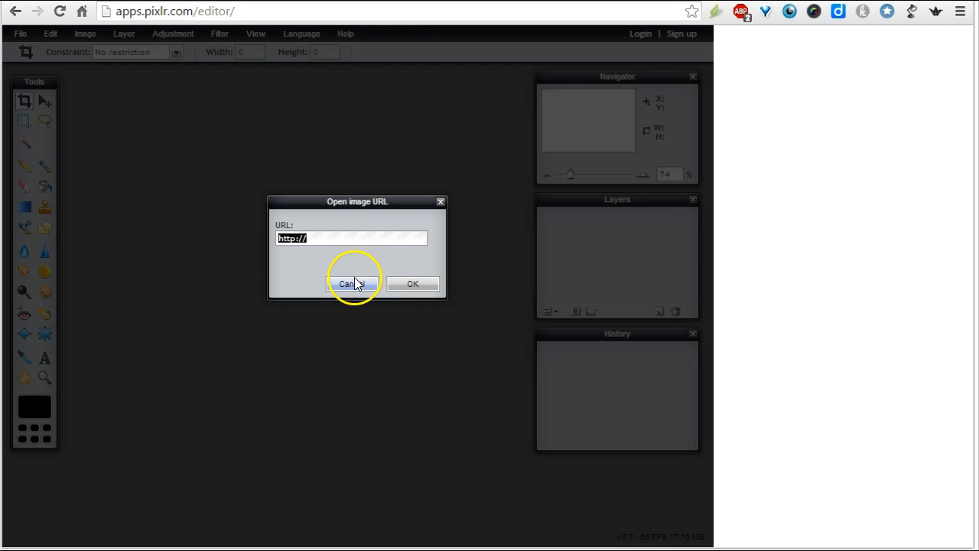
{"action": "key", "text": "ctrl+v"}
{"action": "left_click", "coordinate": [415, 284]}
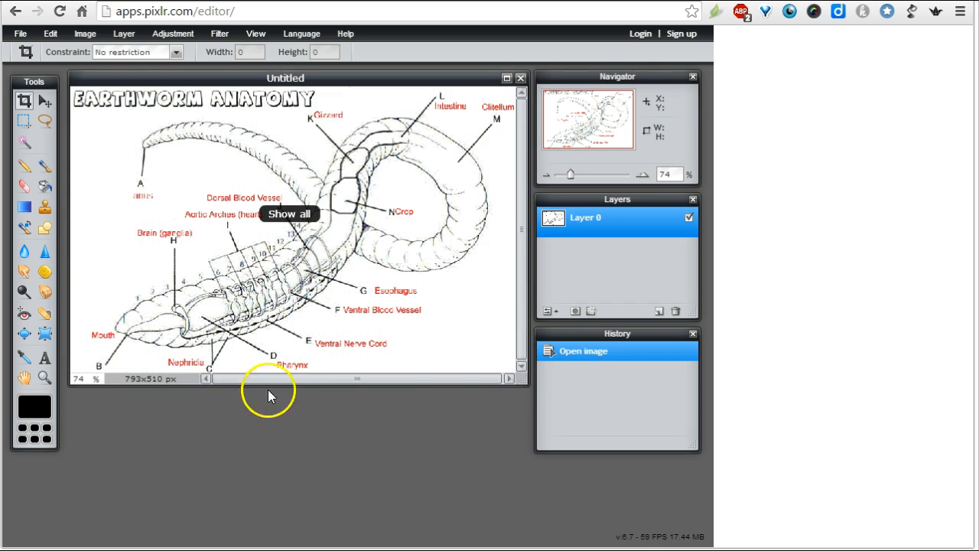
- Maximize the image and erase the red "anus" and "Brain (ganglia)" labels with the Eraser tool
{"action": "left_click", "coordinate": [507, 78]}
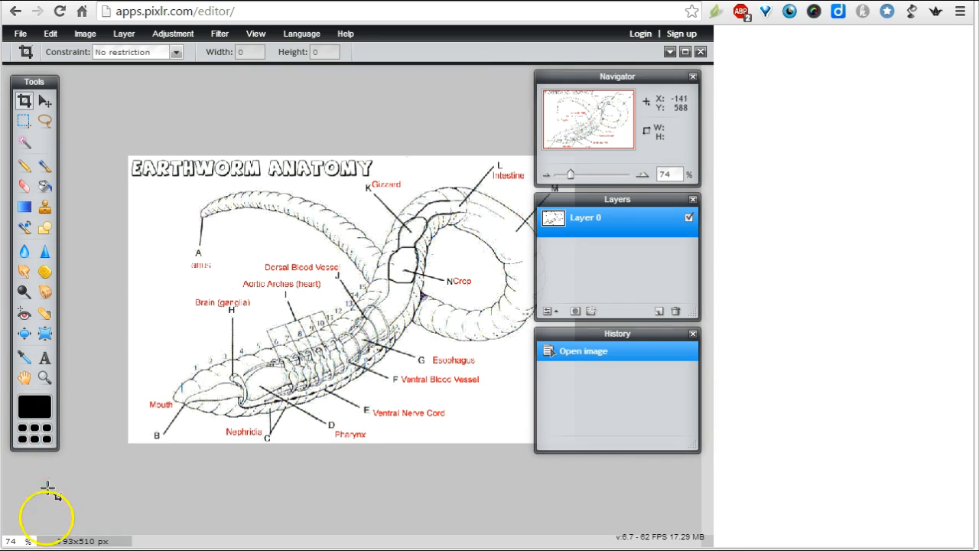
{"action": "key", "text": "z"}
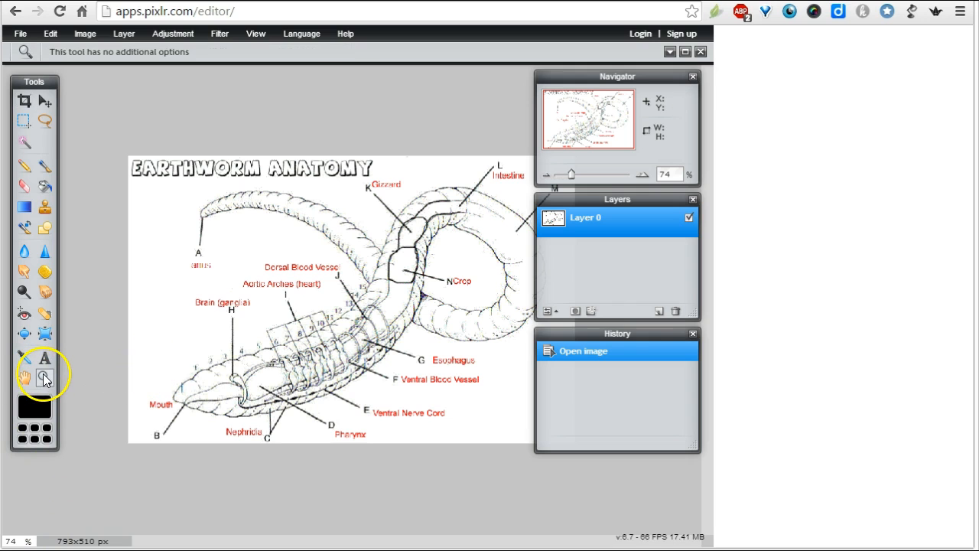
{"action": "left_click", "coordinate": [301, 269]}
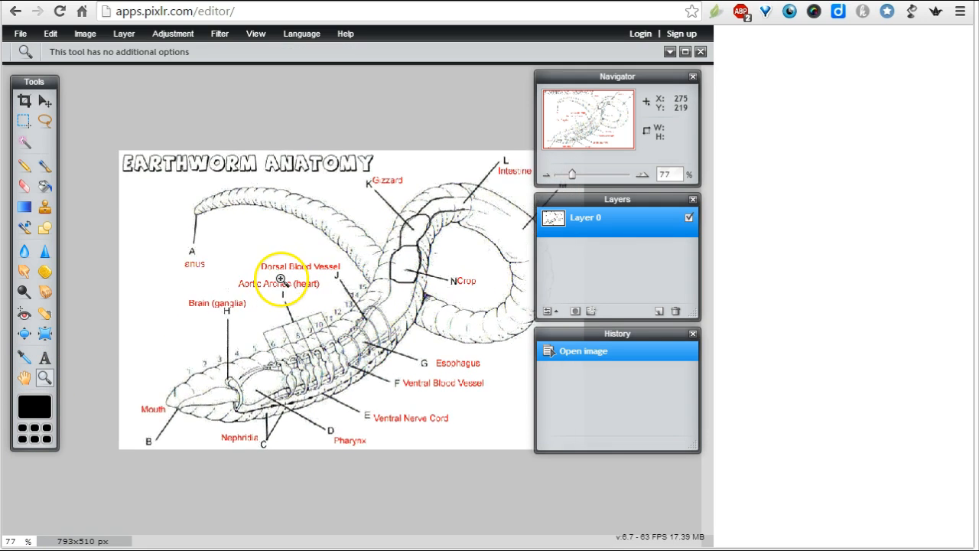
{"action": "left_click", "coordinate": [280, 281]}
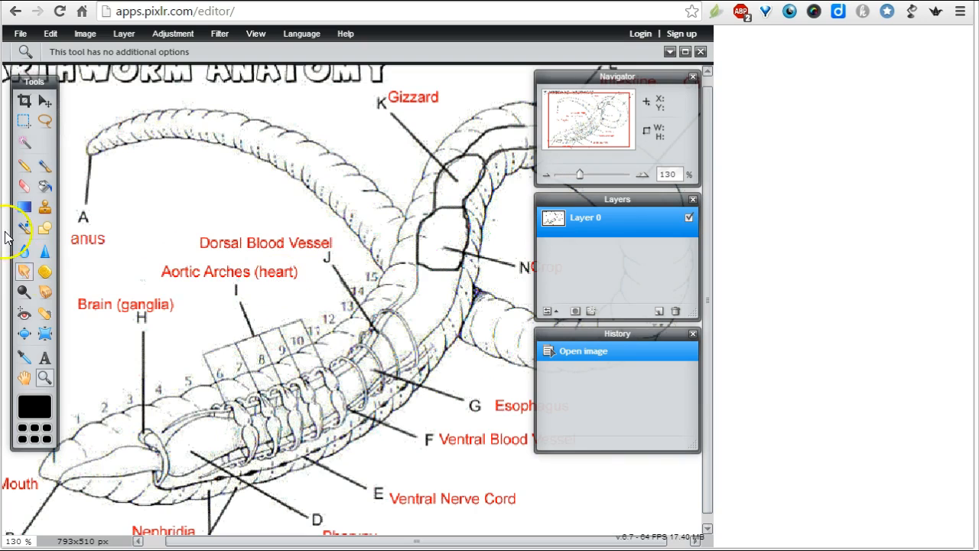
{"action": "left_click", "coordinate": [19, 191]}
{"action": "left_click_drag", "start_coordinate": [73, 238], "coordinate": [116, 243]}
{"action": "mouse_move", "coordinate": [80, 297]}
{"action": "left_mouse_down"}
{"action": "mouse_move", "coordinate": [157, 287]}
{"action": "mouse_move", "coordinate": [170, 306]}
{"action": "mouse_move", "coordinate": [135, 288]}
{"action": "mouse_move", "coordinate": [114, 305]}
{"action": "left_mouse_up"}
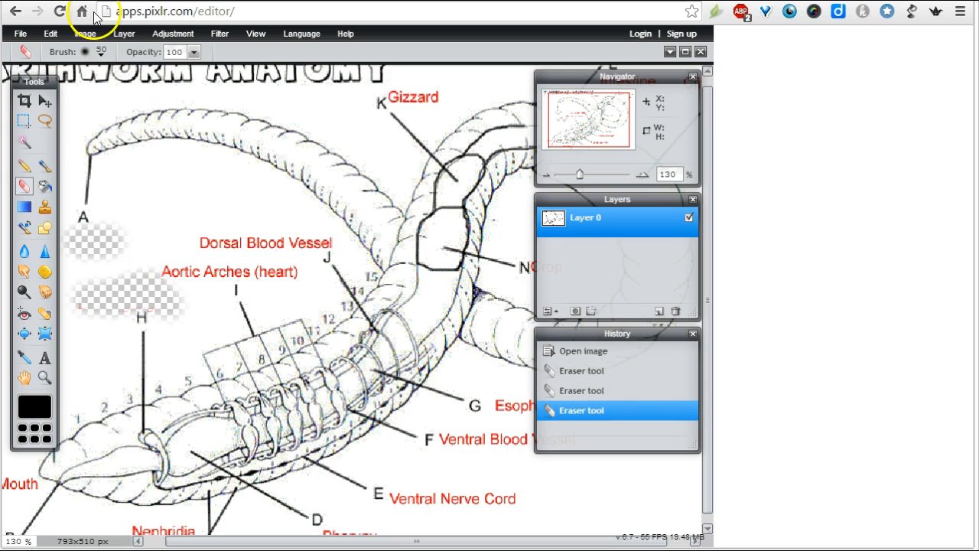
- Set the eraser to the hard round size 15 brush and erase the "Aortic Arches (heart)" label
{"action": "left_click", "coordinate": [100, 51]}
{"action": "left_click", "coordinate": [166, 87]}
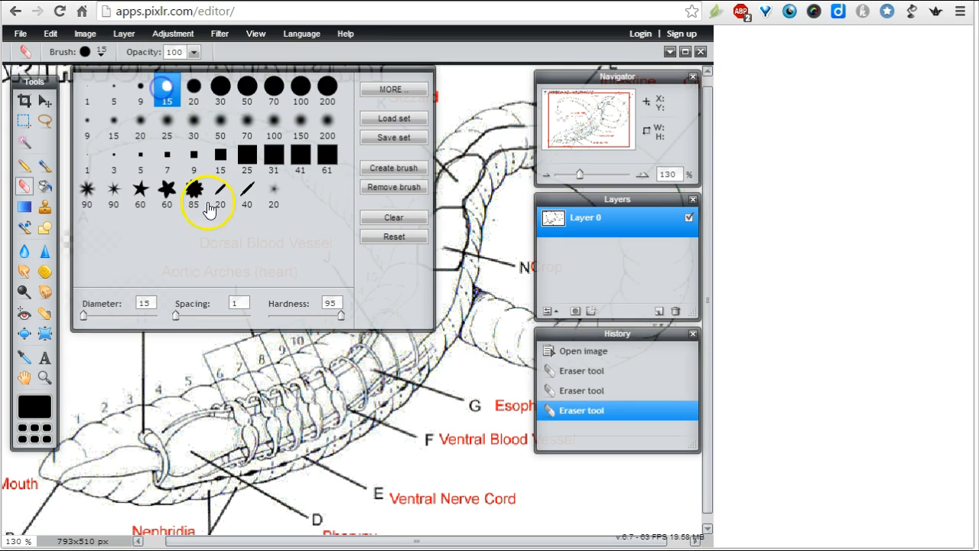
{"action": "left_click", "coordinate": [193, 343]}
{"action": "left_click_drag", "start_coordinate": [176, 271], "coordinate": [294, 271]}
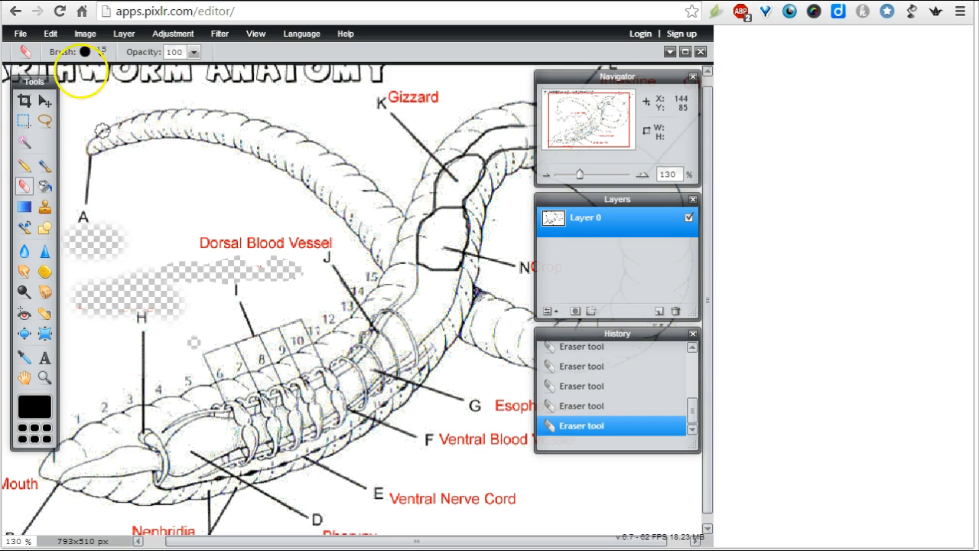
- Save the edited diagram to the computer as a JPEG image named EW
{"action": "left_click", "coordinate": [21, 34]}
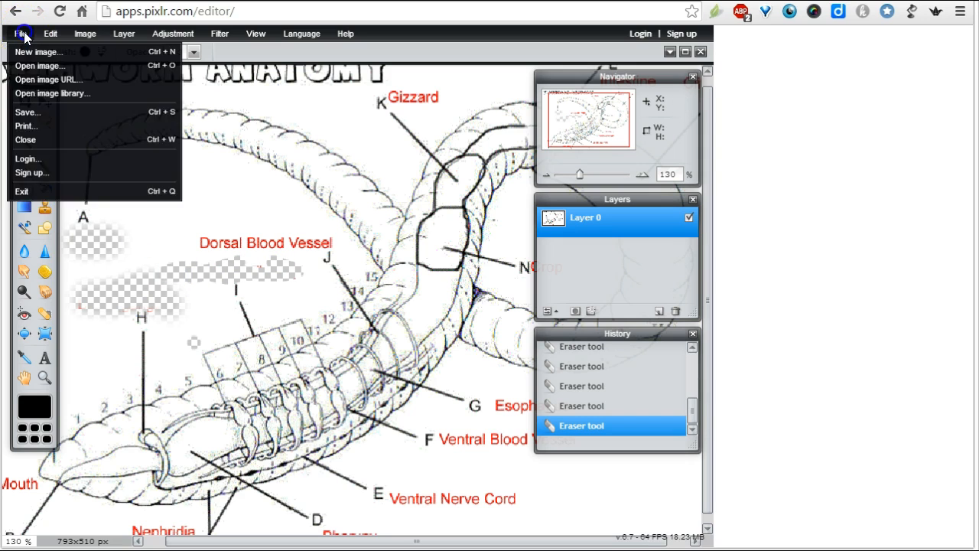
{"action": "left_click", "coordinate": [48, 112]}
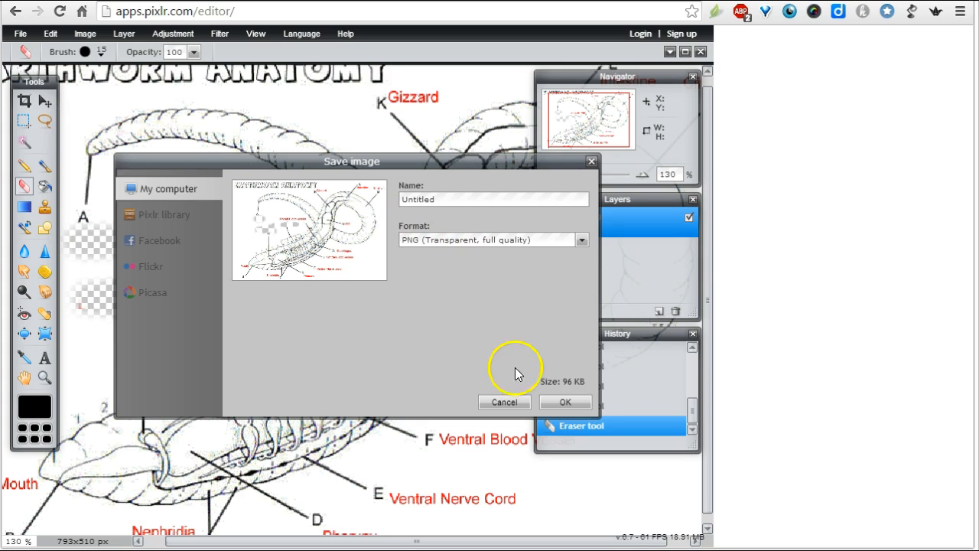
{"action": "left_click", "coordinate": [581, 239]}
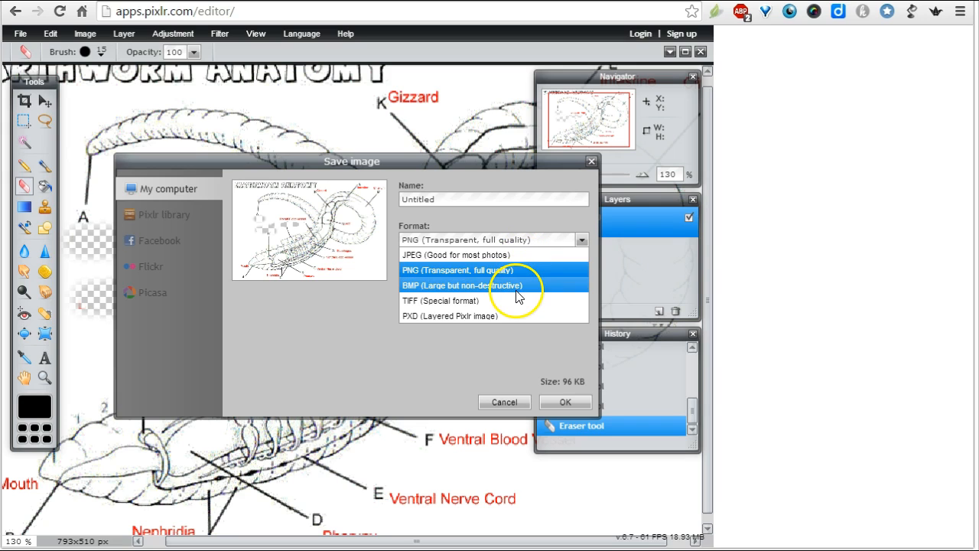
{"action": "left_click", "coordinate": [516, 255]}
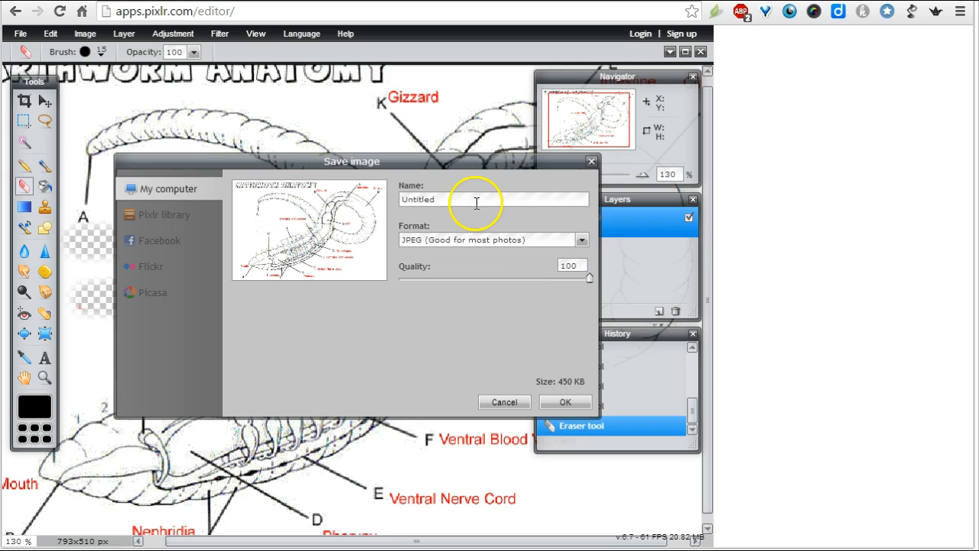
{"action": "left_click_drag", "start_coordinate": [477, 203], "coordinate": [325, 215]}
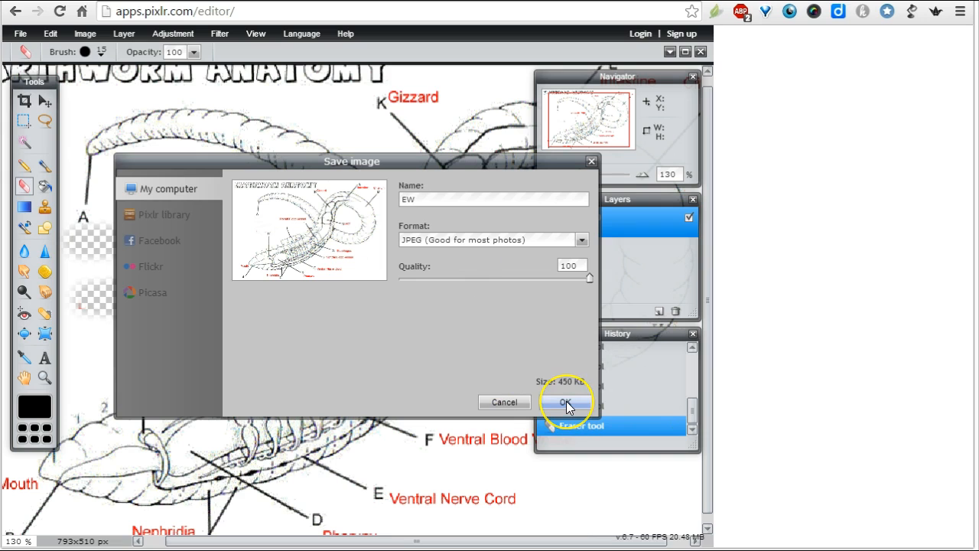
{"action": "left_click", "coordinate": [566, 405]}
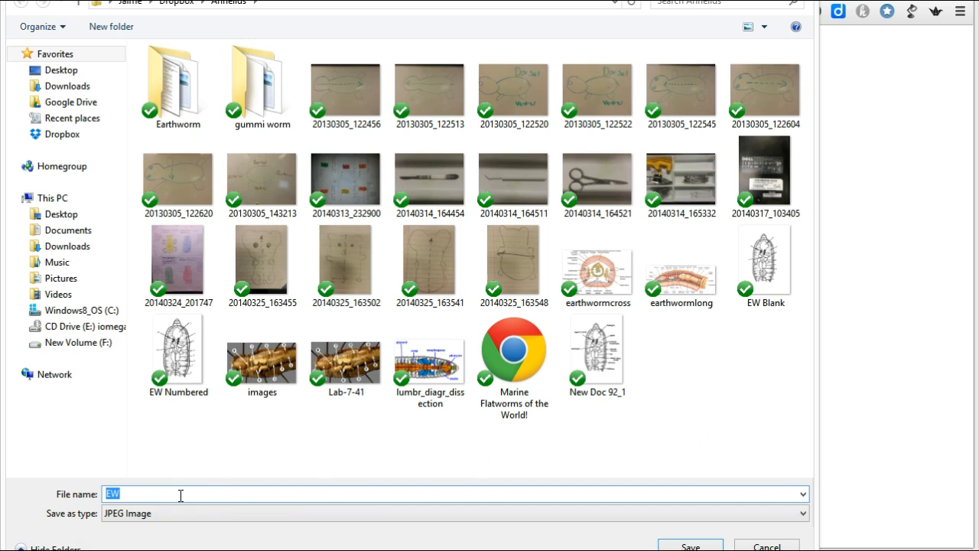
{"action": "left_click", "coordinate": [688, 545]}
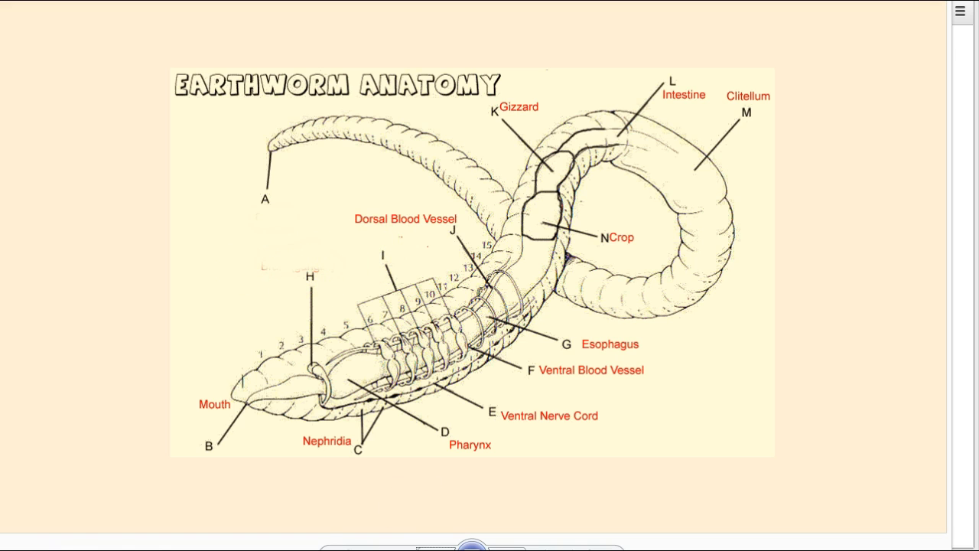
- Switch from the saved image's preview back to the browser tab with Pixlr Editor
{"action": "mouse_move", "coordinate": [165, 550]}
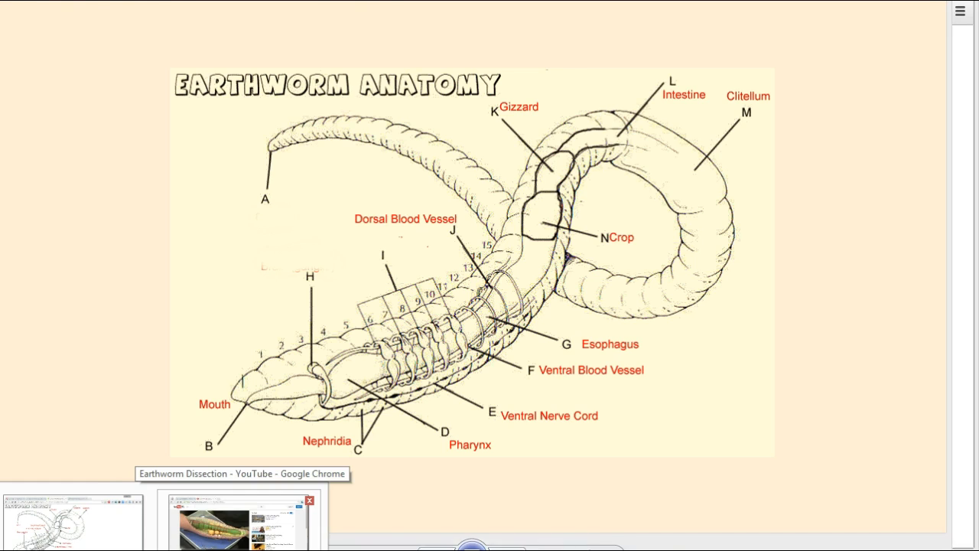
{"action": "left_click", "coordinate": [239, 524]}
{"action": "key", "text": "alt+Tab"}
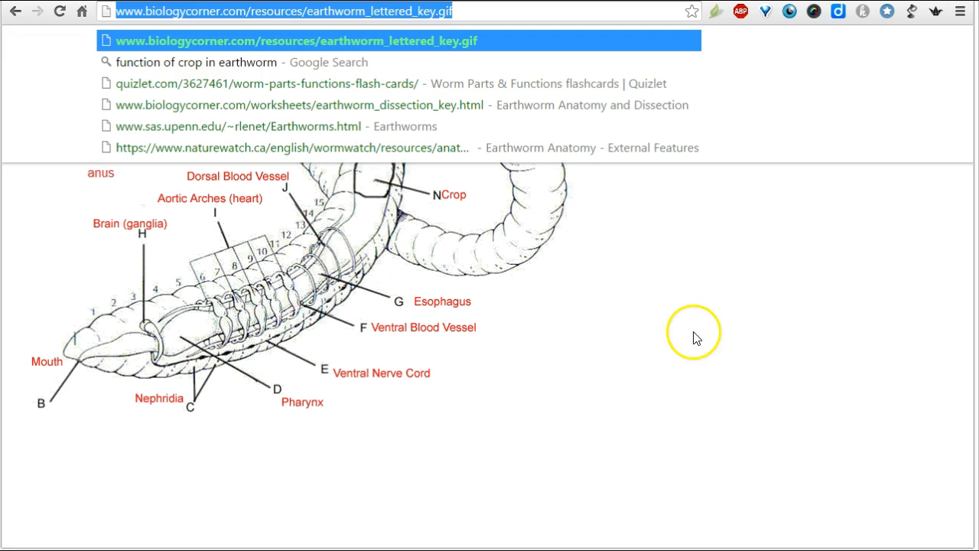
{"action": "left_click", "coordinate": [752, 359]}
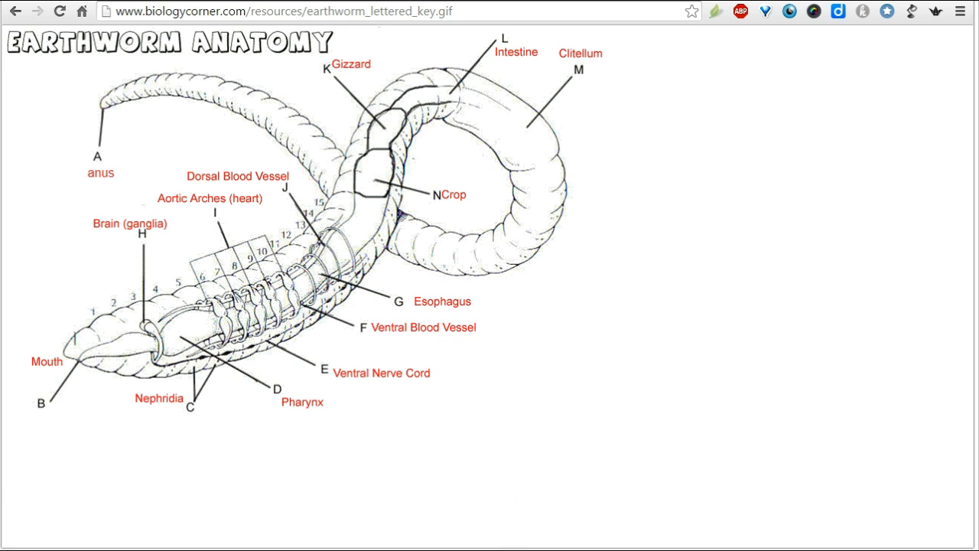
{"action": "left_click", "coordinate": [237, 2]}
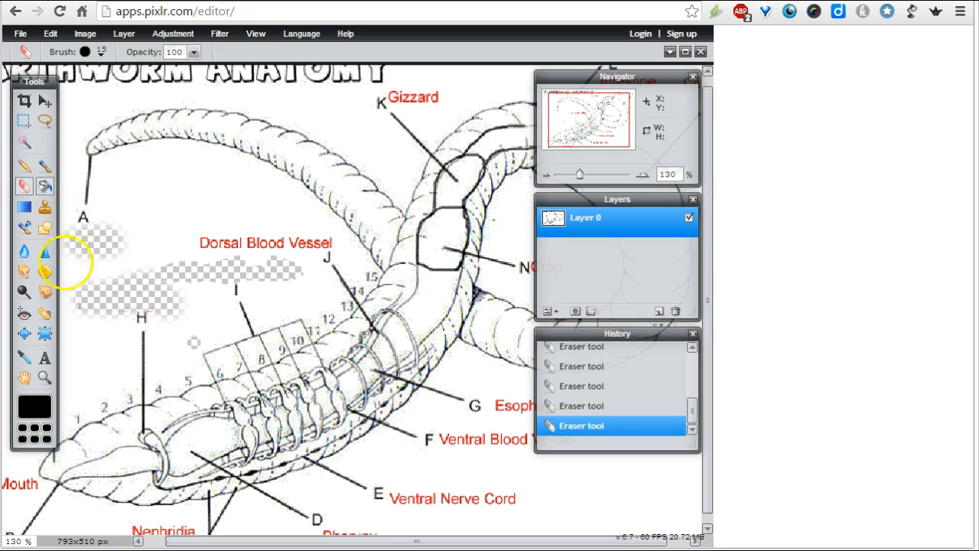
- Add the text "ghfhfhfh" over the erased area above the letter H with the Text tool
{"action": "left_click", "coordinate": [45, 361]}
{"action": "left_click", "coordinate": [88, 287]}
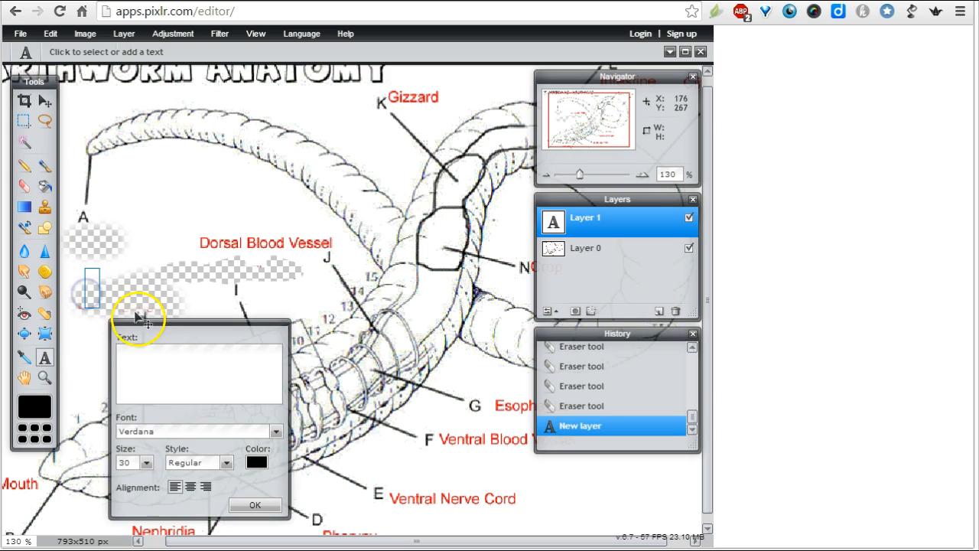
{"action": "type", "text": "ghfhfhfh"}
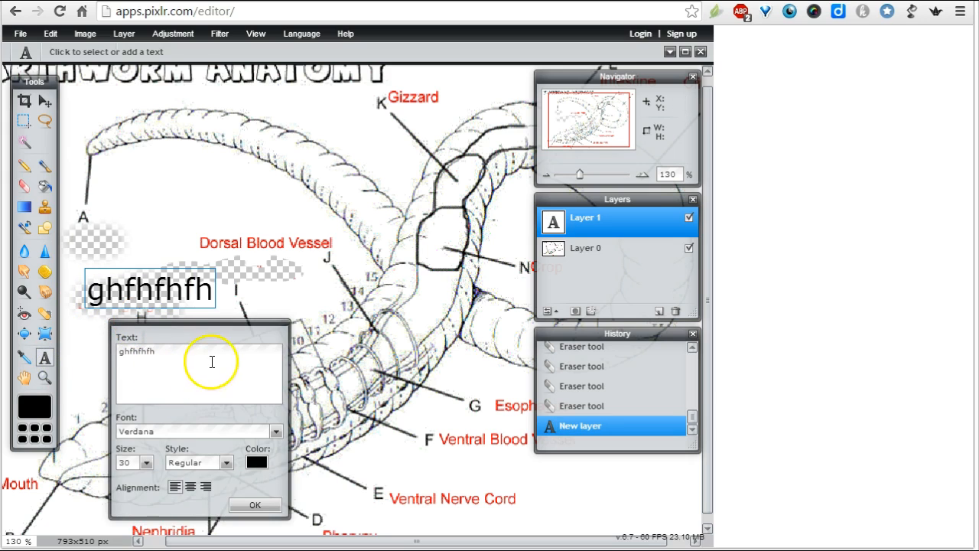
- Draw freehand Pencil strokes and one thick black Brush stroke across the area between the worm's tail and body
{"action": "left_click", "coordinate": [27, 168]}
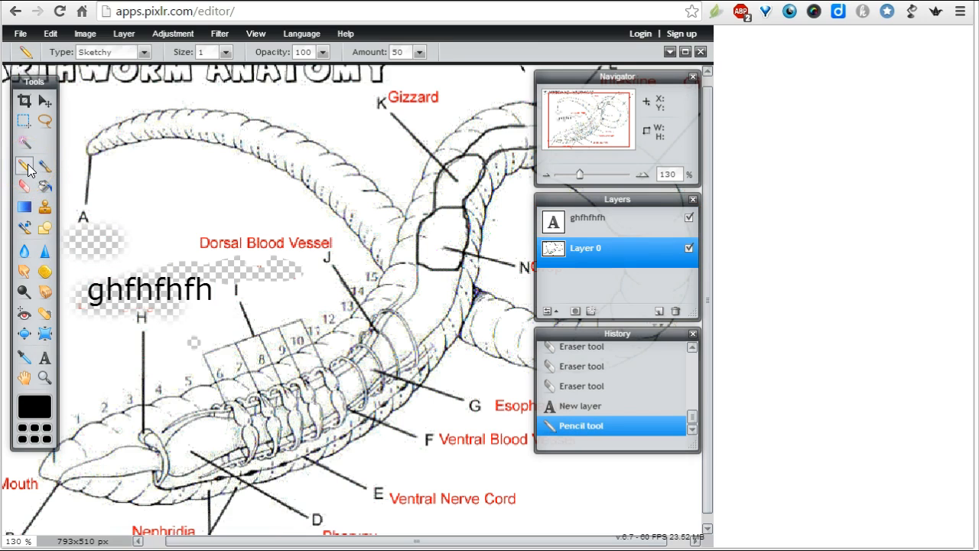
{"action": "mouse_move", "coordinate": [131, 165]}
{"action": "left_mouse_down"}
{"action": "mouse_move", "coordinate": [124, 189]}
{"action": "mouse_move", "coordinate": [186, 185]}
{"action": "mouse_move", "coordinate": [208, 201]}
{"action": "left_mouse_up"}
{"action": "mouse_move", "coordinate": [135, 219]}
{"action": "left_mouse_down"}
{"action": "mouse_move", "coordinate": [187, 229]}
{"action": "mouse_move", "coordinate": [182, 262]}
{"action": "left_mouse_up"}
{"action": "left_click", "coordinate": [44, 165]}
{"action": "mouse_move", "coordinate": [126, 172]}
{"action": "left_mouse_down"}
{"action": "mouse_move", "coordinate": [198, 202]}
{"action": "mouse_move", "coordinate": [295, 317]}
{"action": "left_mouse_up"}
- Fill the white background around the earthworm with black using the Paint bucket tool, keeping Layer 0 selected
{"action": "left_click", "coordinate": [44, 187]}
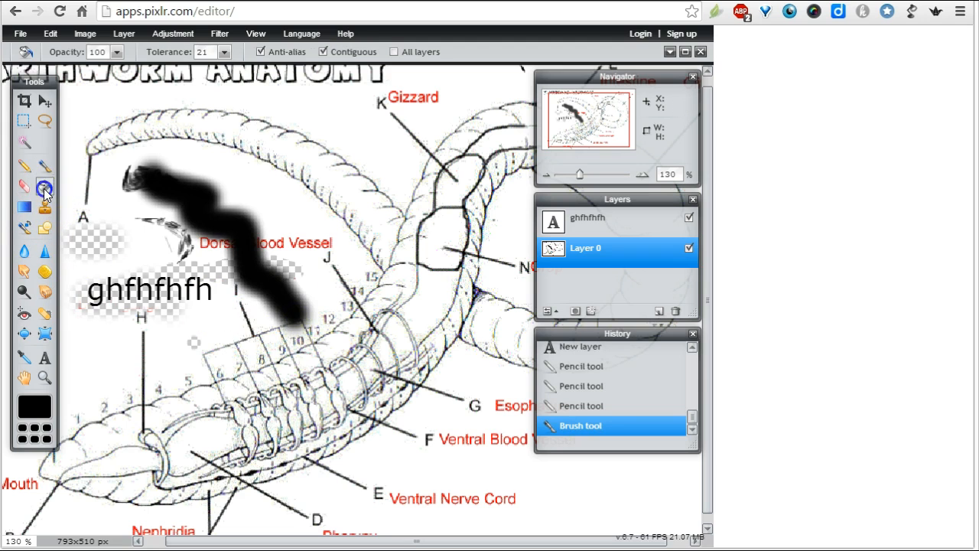
{"action": "left_click", "coordinate": [308, 112]}
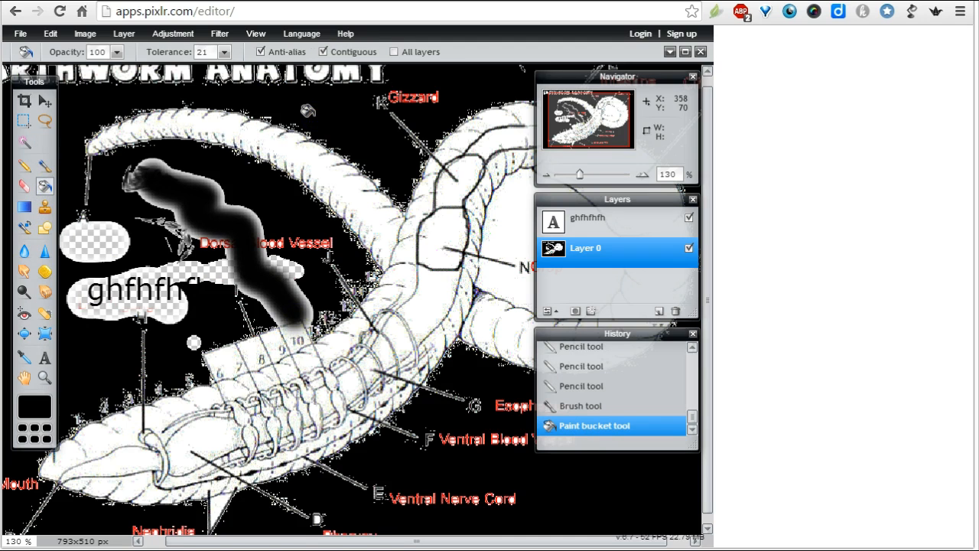
{"action": "left_click", "coordinate": [96, 262]}
{"action": "left_click", "coordinate": [645, 252]}
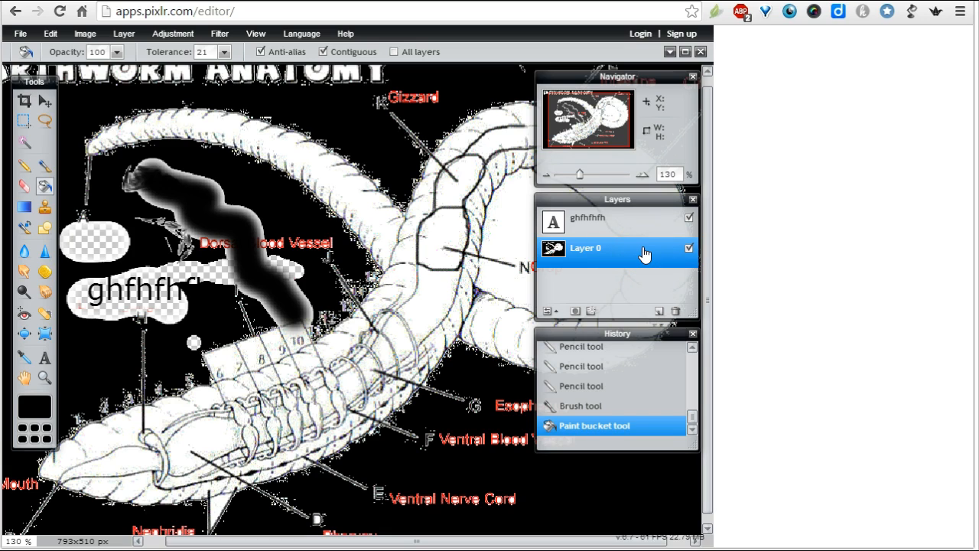